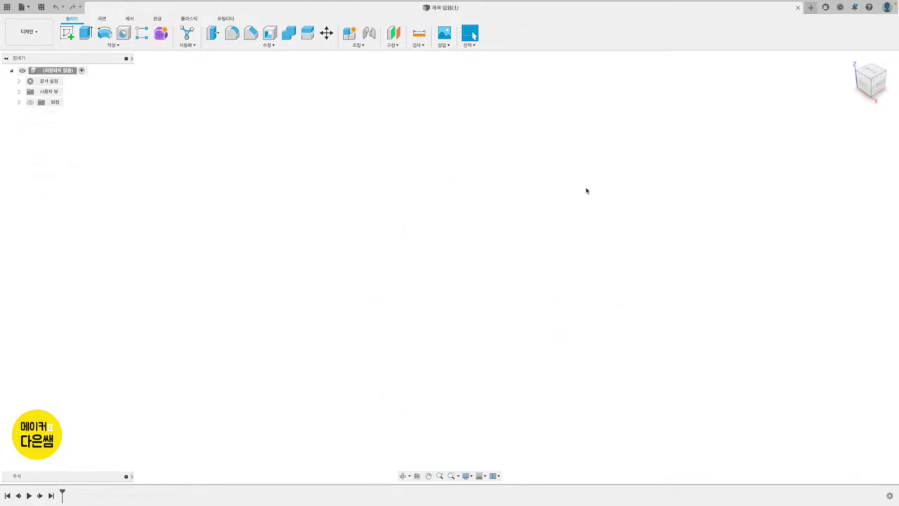
Step: Insert the mesh file 꽃병1.stl into the design and confirm its placement
left_click(445, 45)
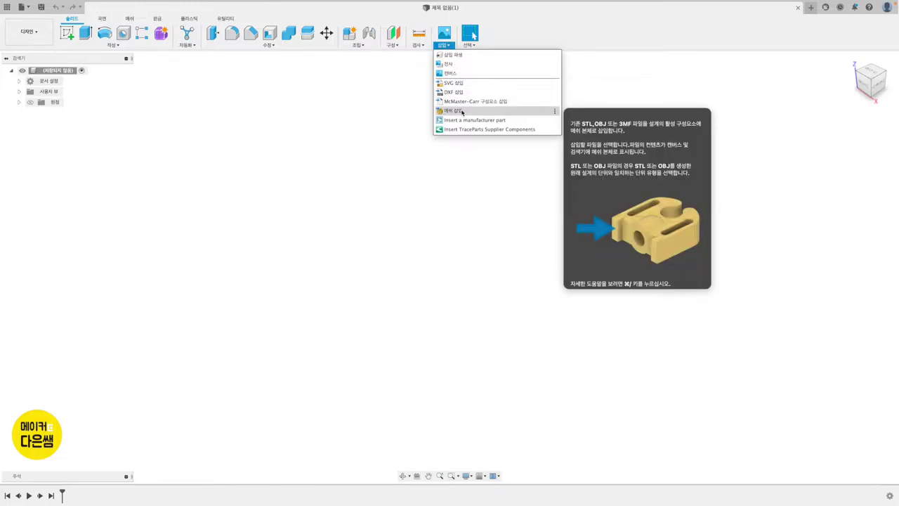
left_click(462, 112)
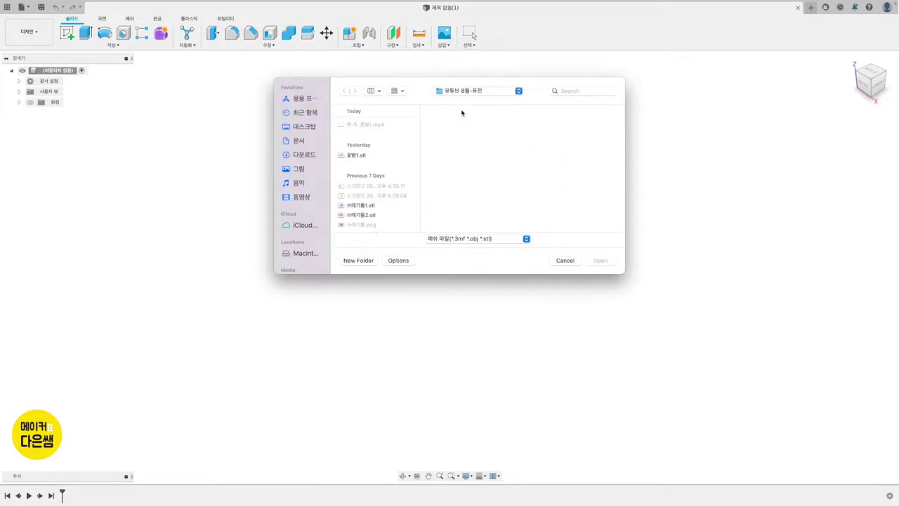
left_click(362, 157)
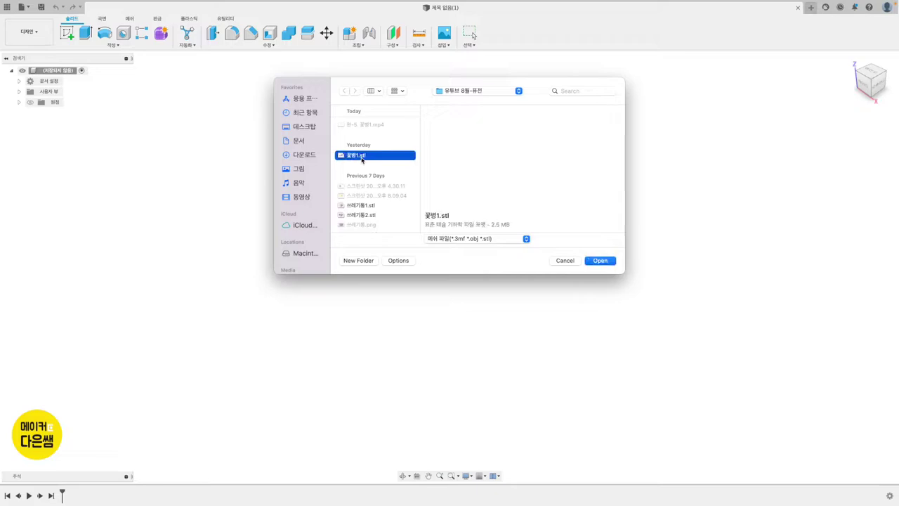
left_click(601, 260)
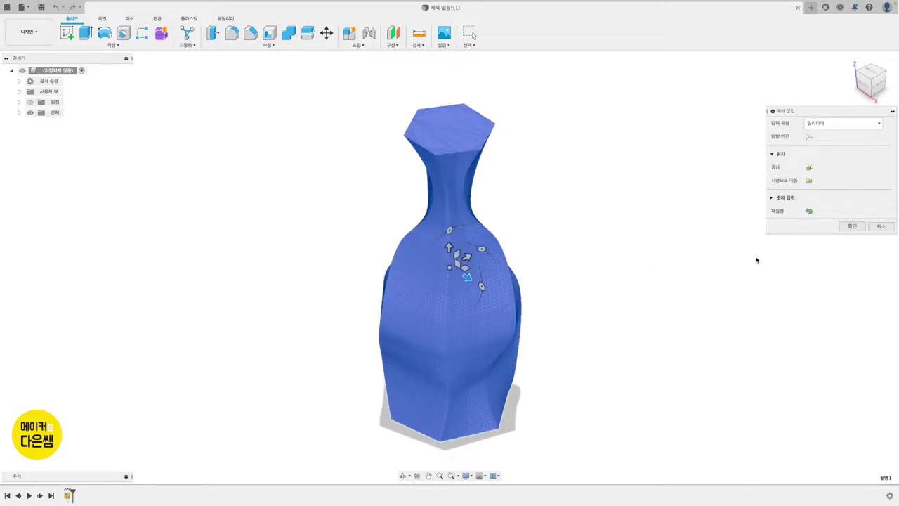
left_click(848, 227)
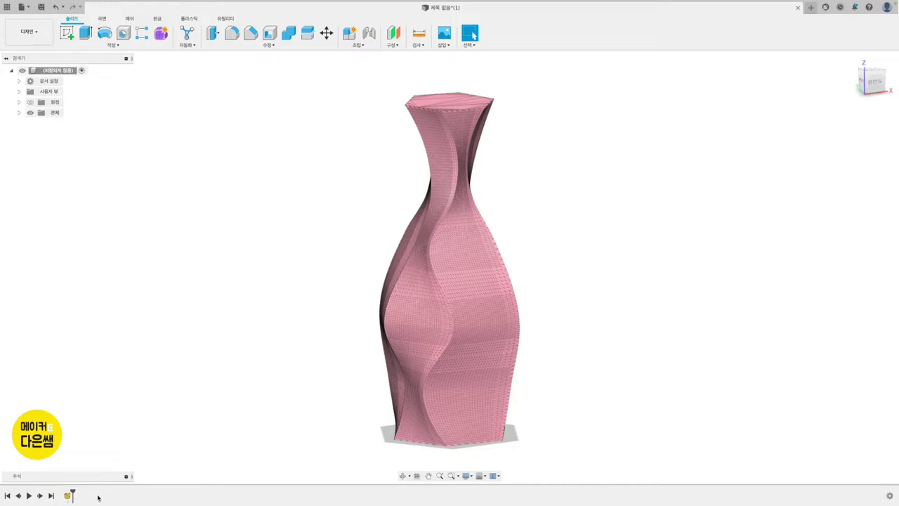
Step: Select the vase body and its insert entry in the timeline, then clear the selection
left_click(416, 360)
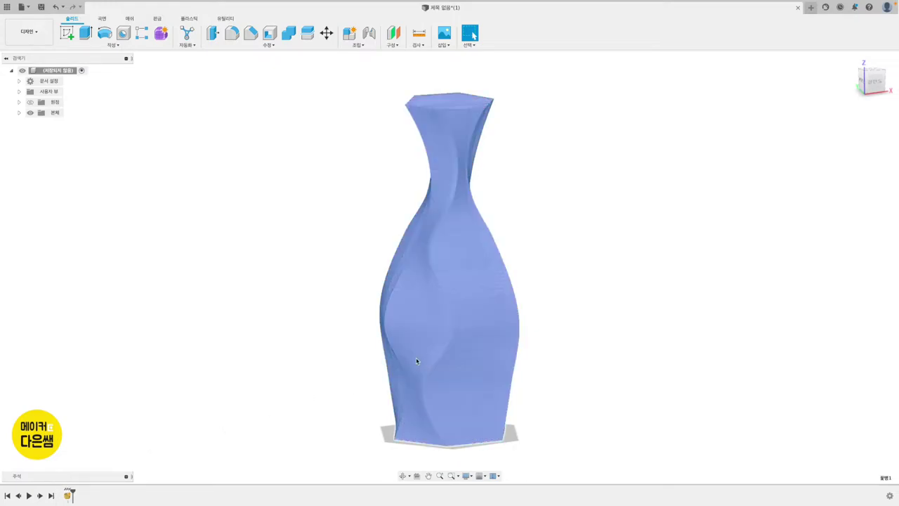
left_click(68, 495)
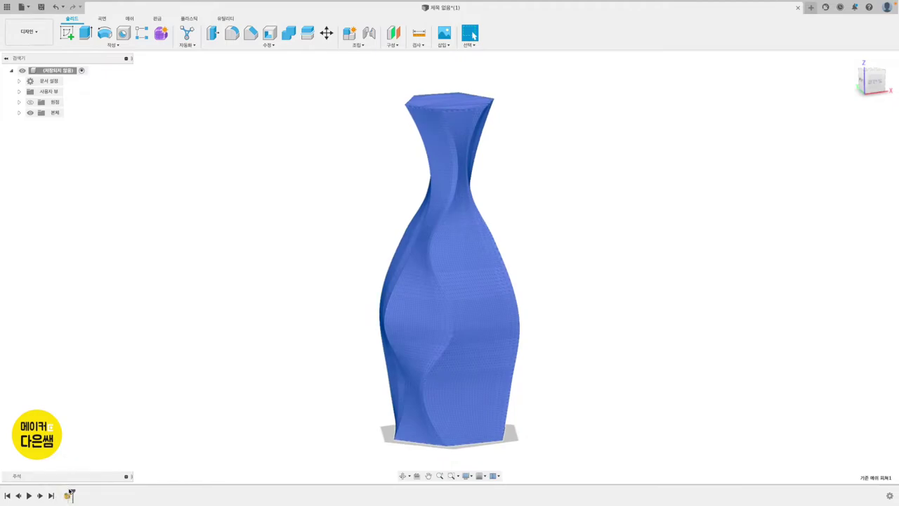
left_click(311, 418)
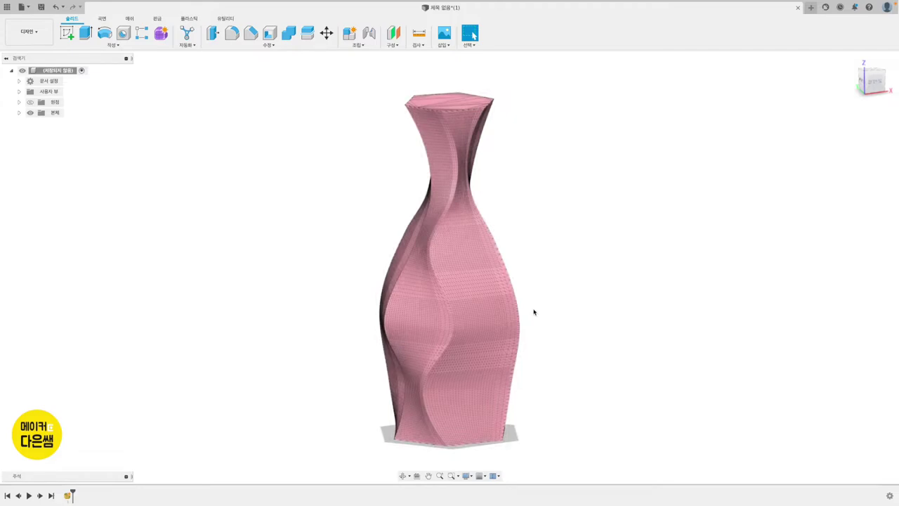
Step: Zoom and orbit to inspect the vase's faceted surface and hexagonal top, then switch to the Mesh tools
scroll(486, 301, "up", 1)
scroll(486, 302, "up", 2)
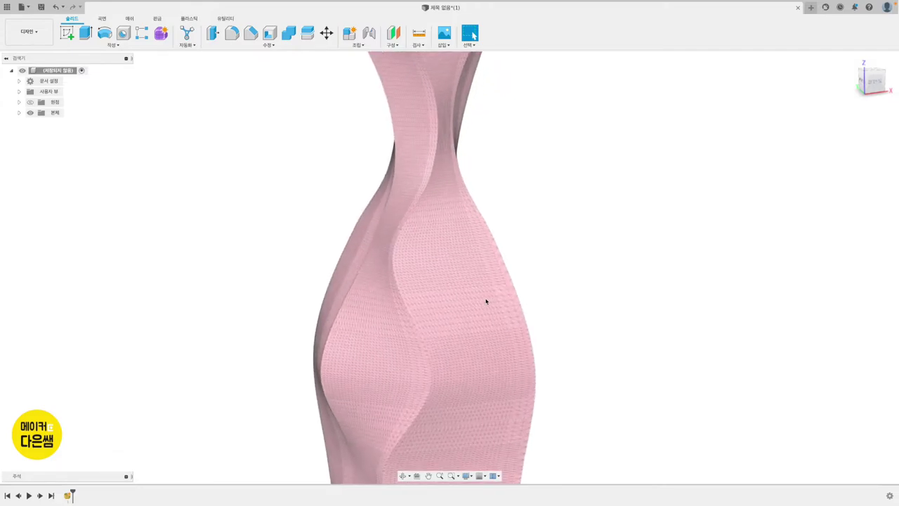
scroll(486, 301, "up", 1)
scroll(486, 301, "up", 1)
scroll(486, 302, "up", 1)
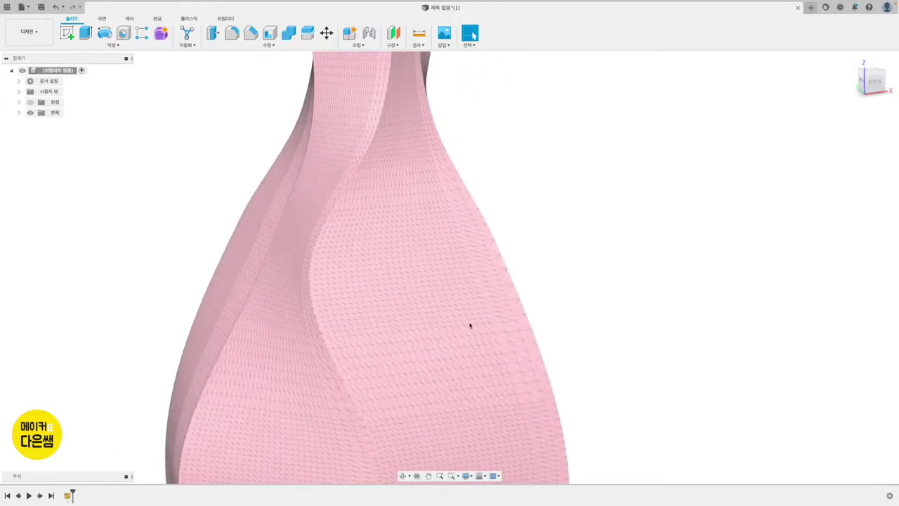
scroll(380, 342, "down", 1)
scroll(381, 342, "down", 1)
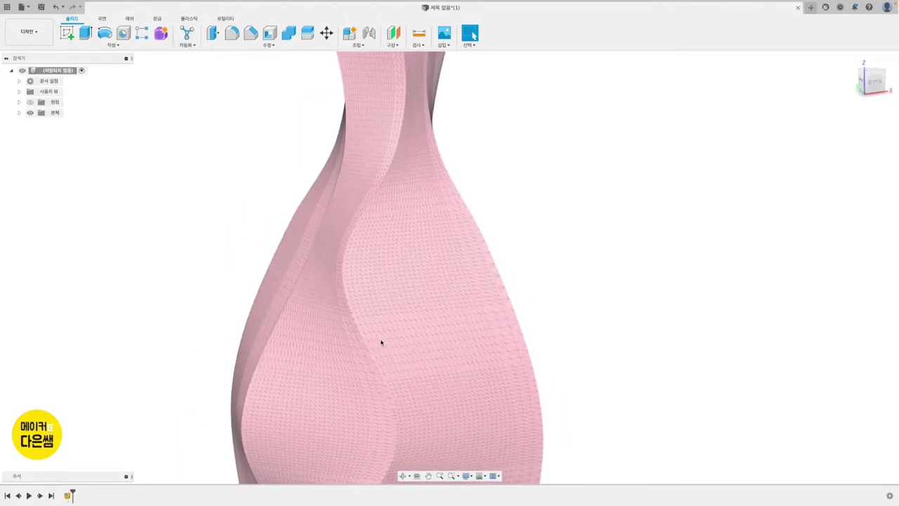
scroll(381, 342, "down", 1)
scroll(381, 343, "down", 2)
scroll(380, 342, "up", 1)
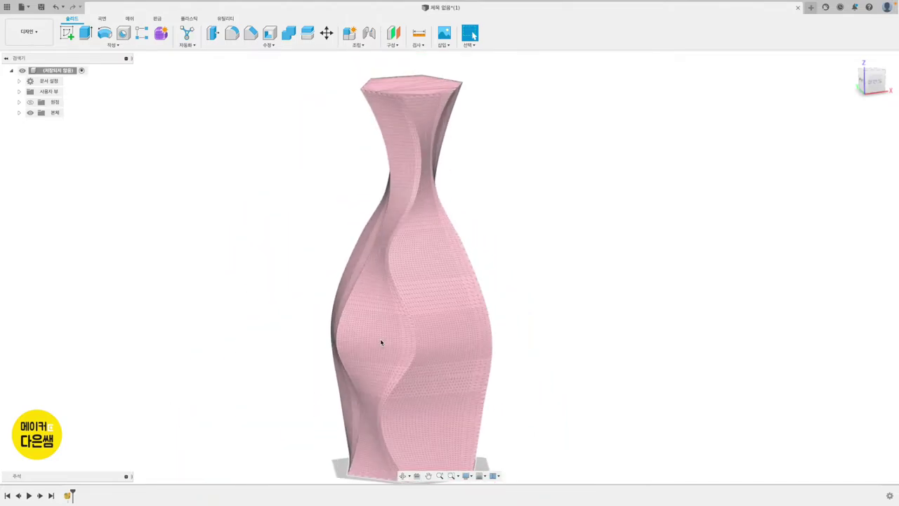
scroll(307, 293, "up", 1)
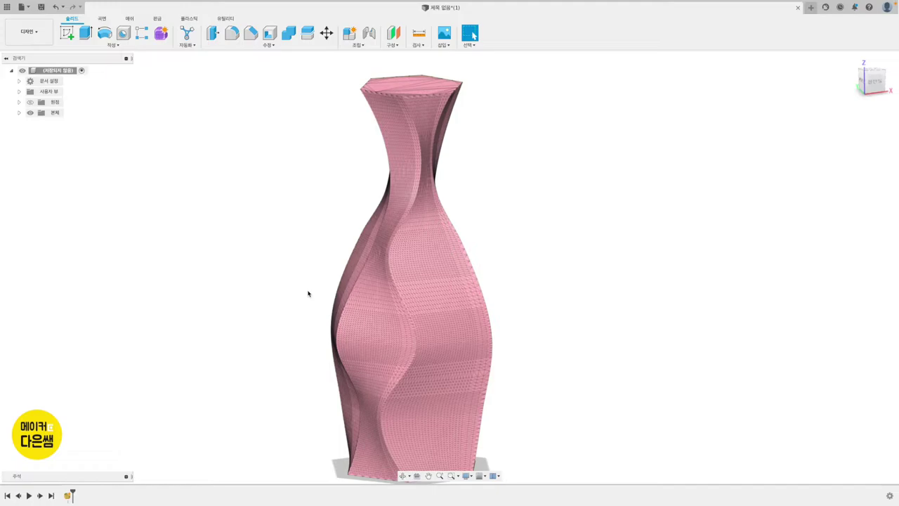
middle_click_drag(307, 294, 308, 294, "shift")
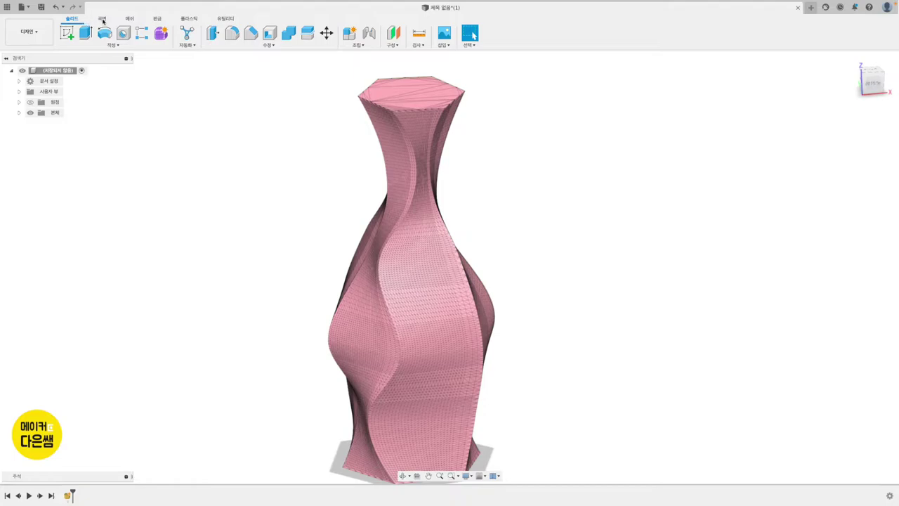
left_click(131, 20)
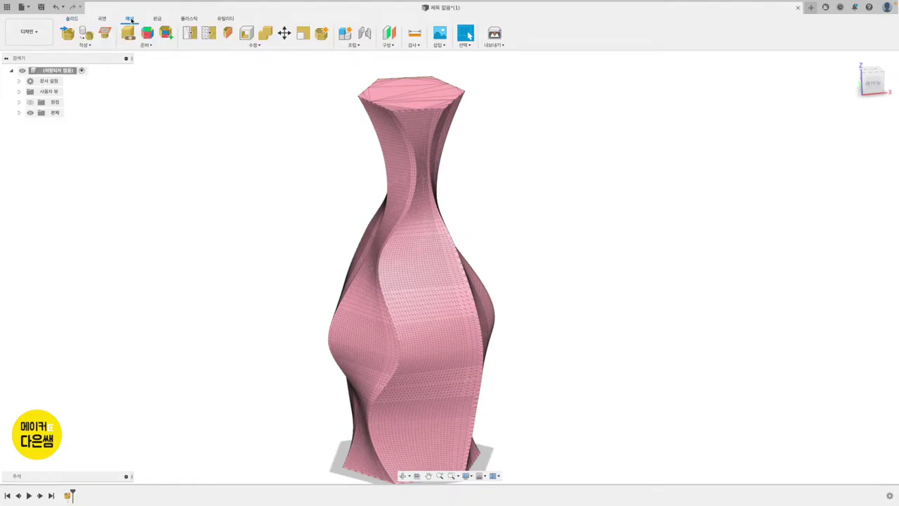
Step: Start the Modify > Reduce command with the vase mesh body selected
left_click(255, 45)
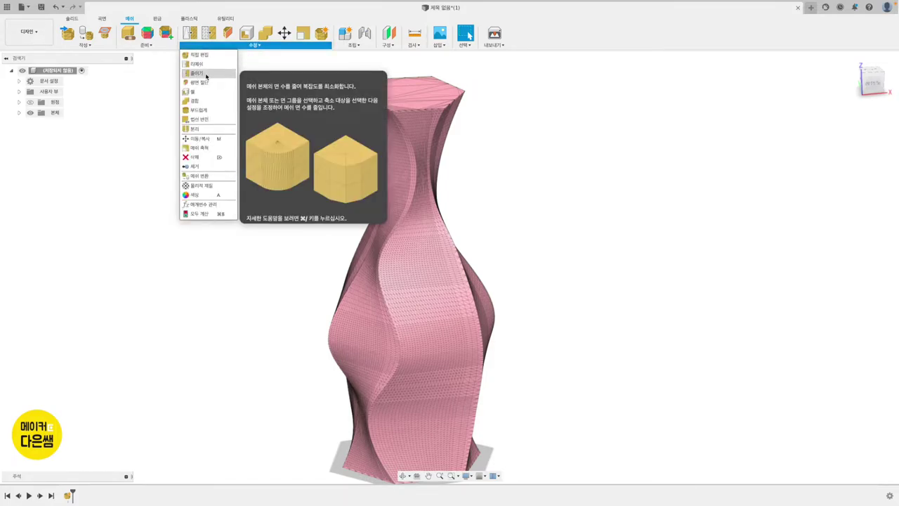
left_click(196, 73)
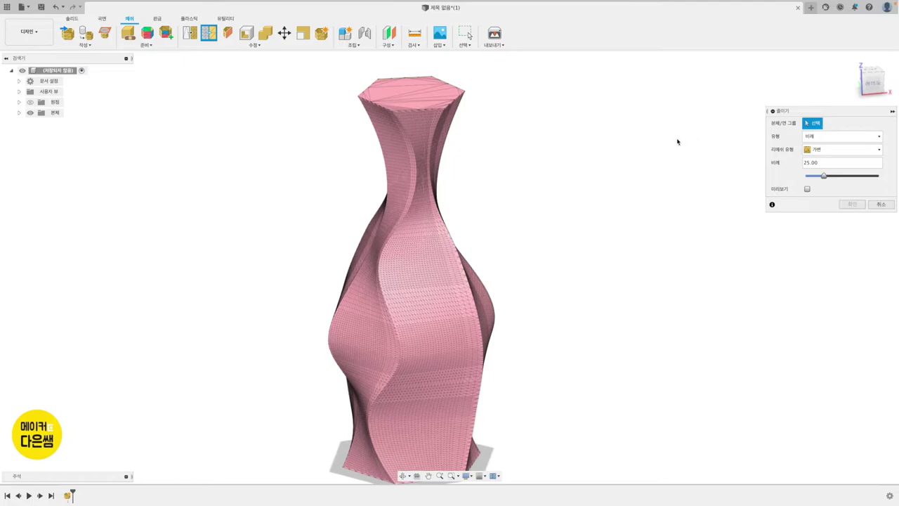
left_click(418, 287)
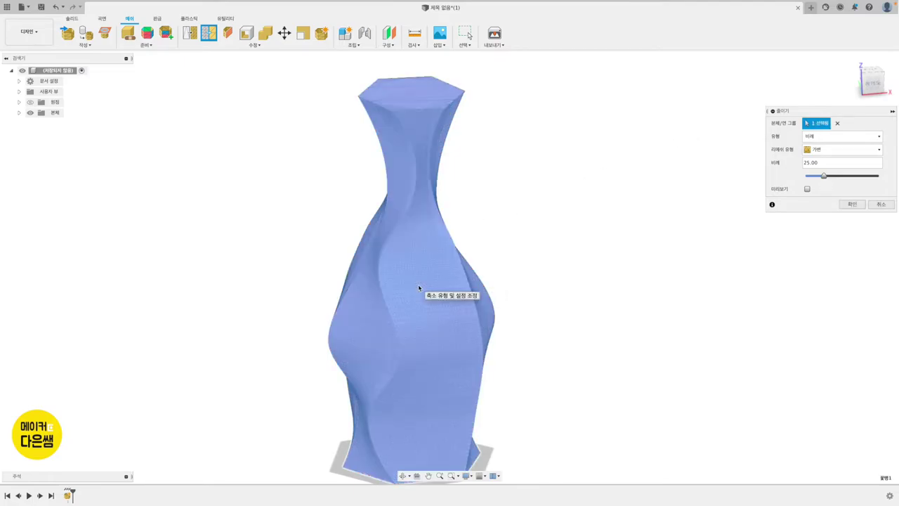
Step: Set the Reduce type to Face Count, turn on Preview, and lower the target to 1499
left_click(826, 136)
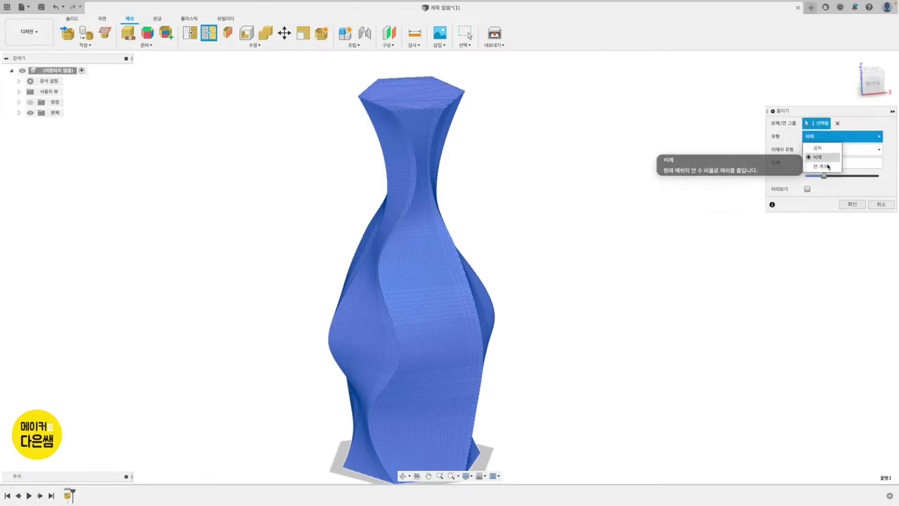
left_click(826, 167)
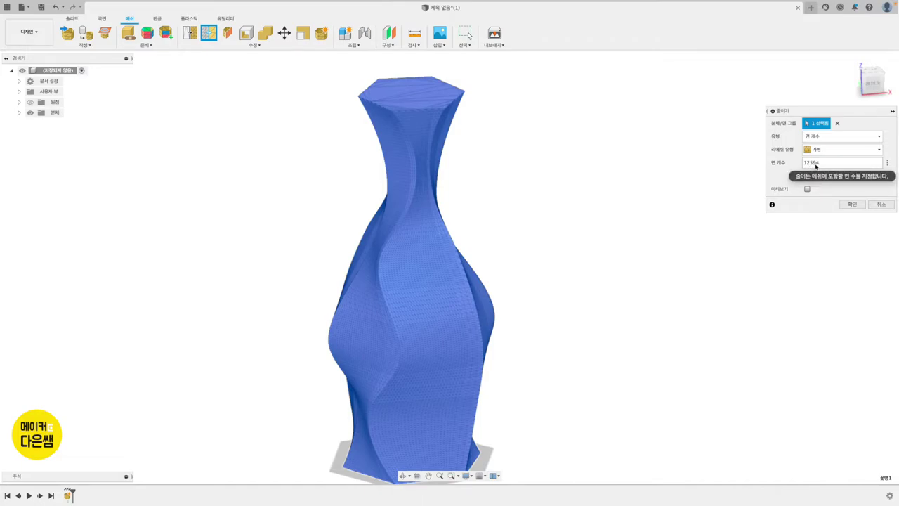
mouse_move(825, 177)
left_click_drag(825, 178, 813, 179)
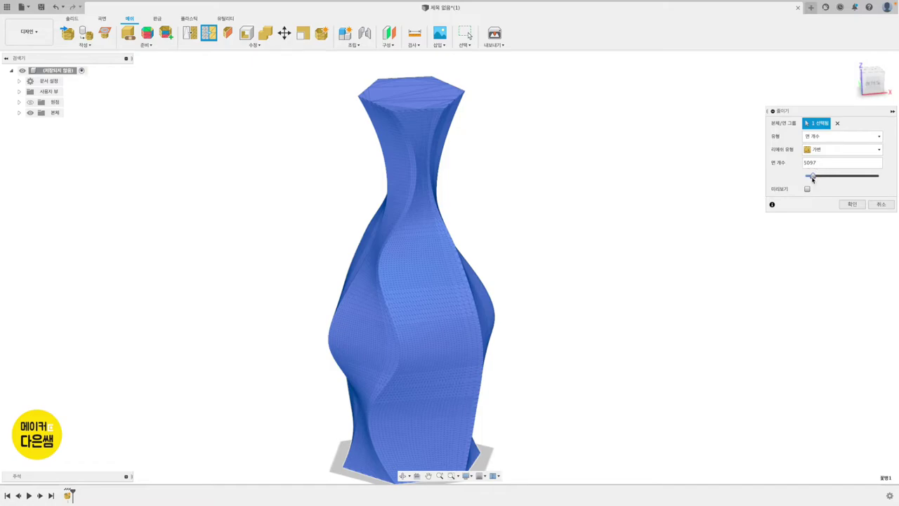
left_click(808, 190)
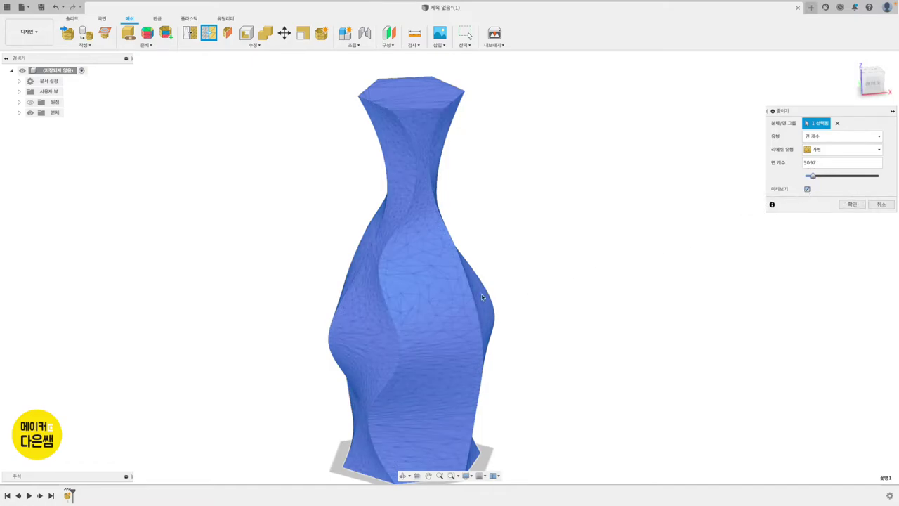
left_click_drag(813, 176, 811, 178)
left_click_drag(812, 178, 809, 180)
left_click_drag(808, 180, 808, 180)
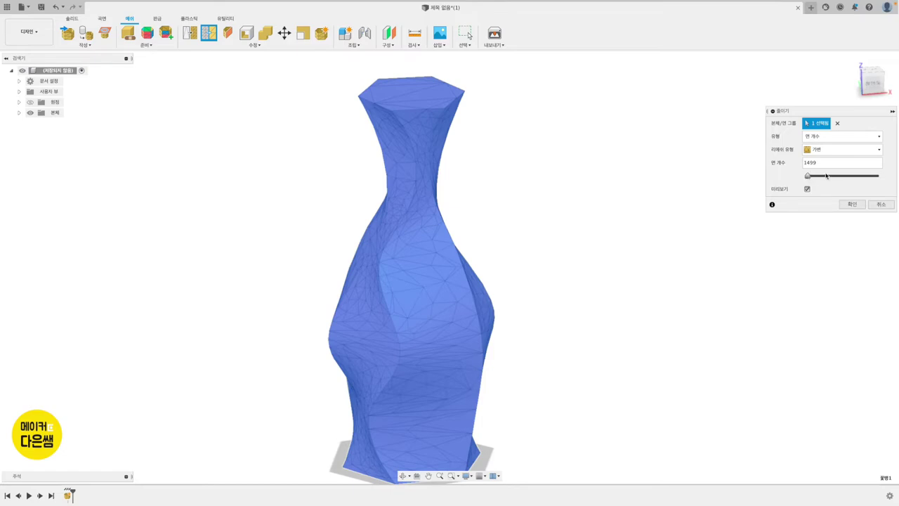
left_click(826, 162)
Step: Enter a target face count of 100 and orbit to inspect the coarser preview
left_click_drag(825, 162, 789, 163)
type("100")
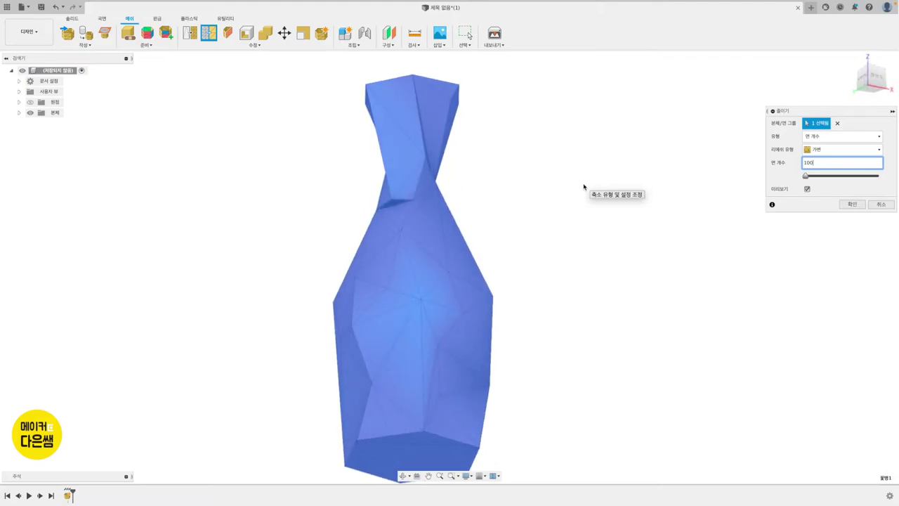
scroll(412, 186, "up", 3)
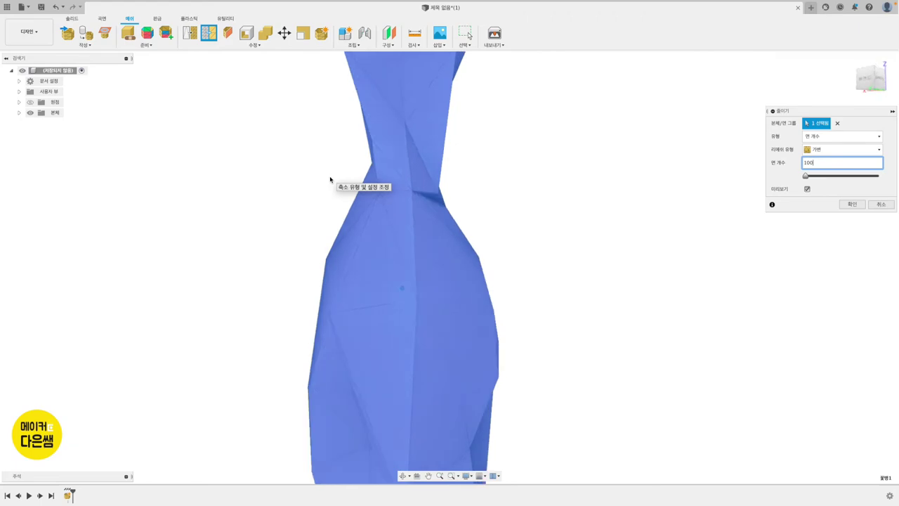
middle_click_drag(330, 180, 408, 197, "shift")
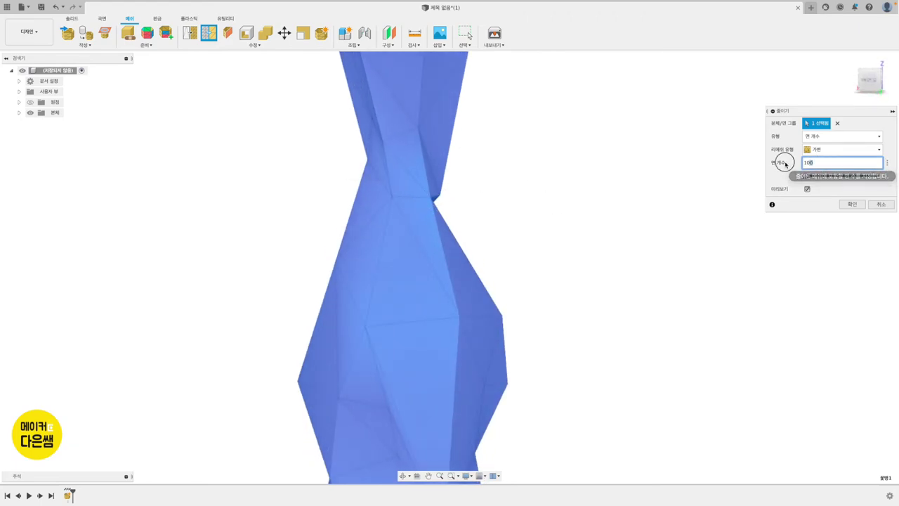
Step: Change the target face count to 200 and apply the reduction
key("ctrl+a")
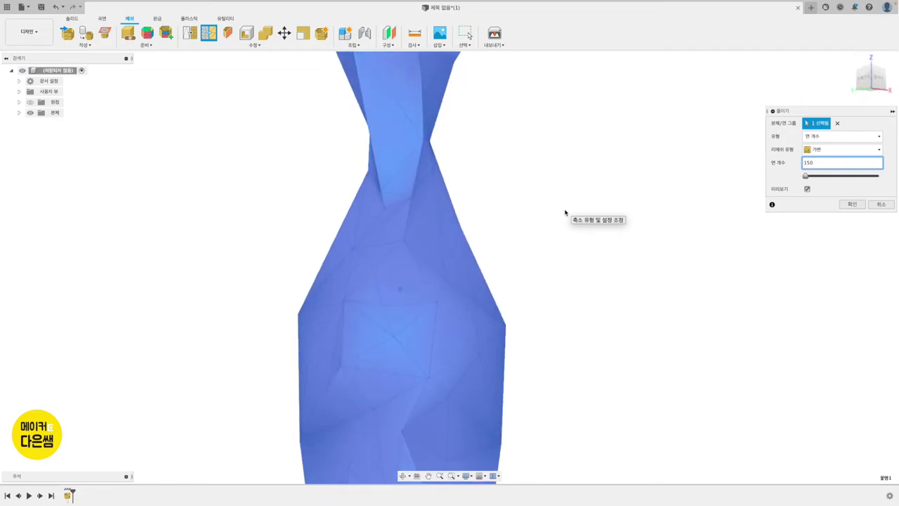
double_click(815, 163)
type("200")
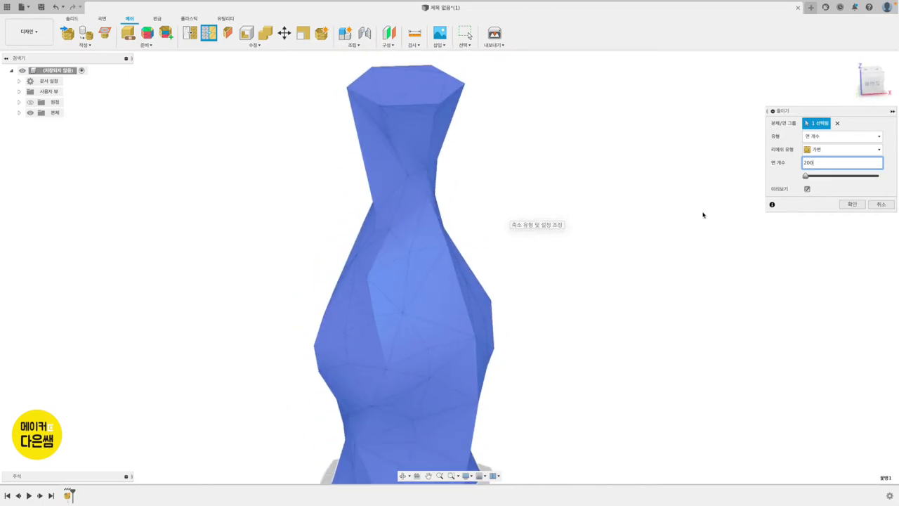
left_click(852, 205)
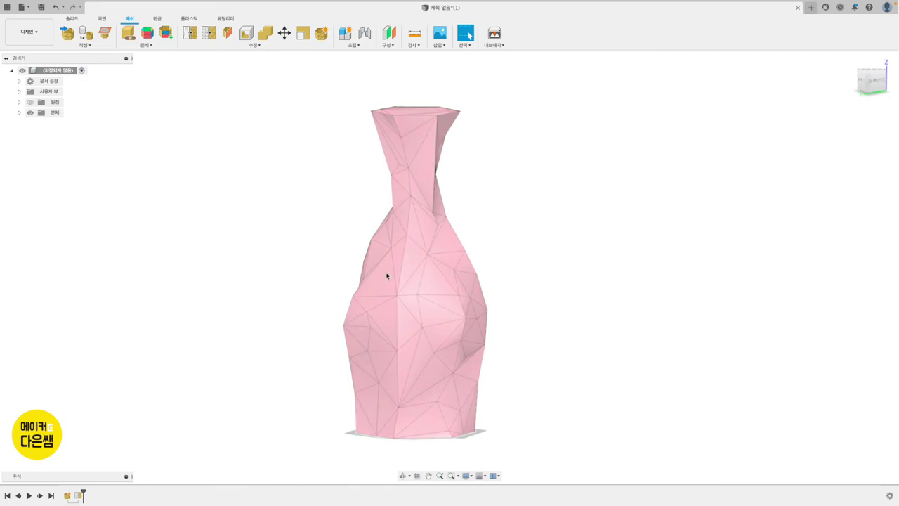
Step: Expand the Bodies folder and select the 꽃병1 vase body
left_click(19, 113)
left_click(62, 125)
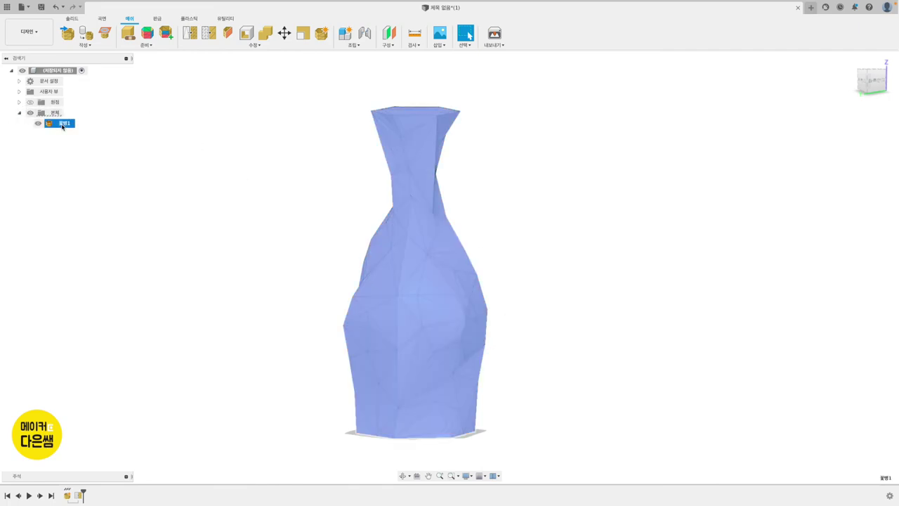
Step: Save the 꽃병1 body as a mesh in STL (Binary) format with millimetre units
right_click(62, 125)
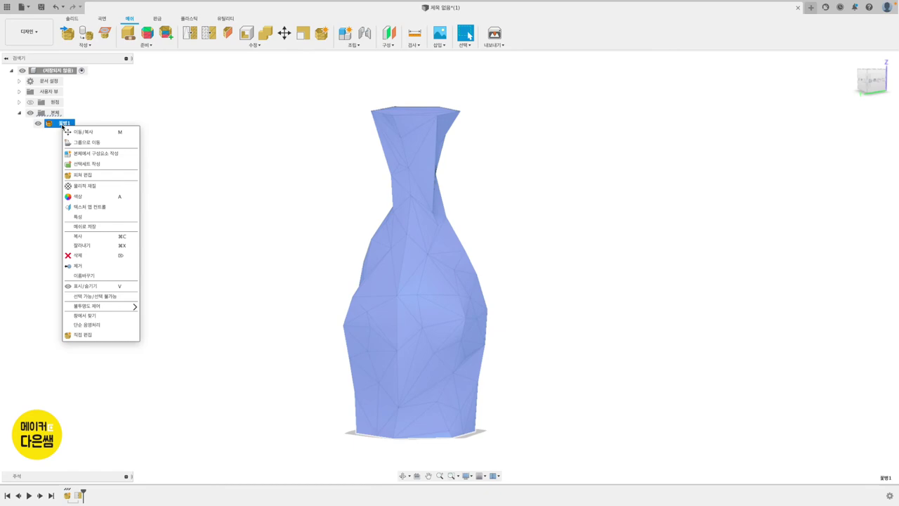
left_click(89, 229)
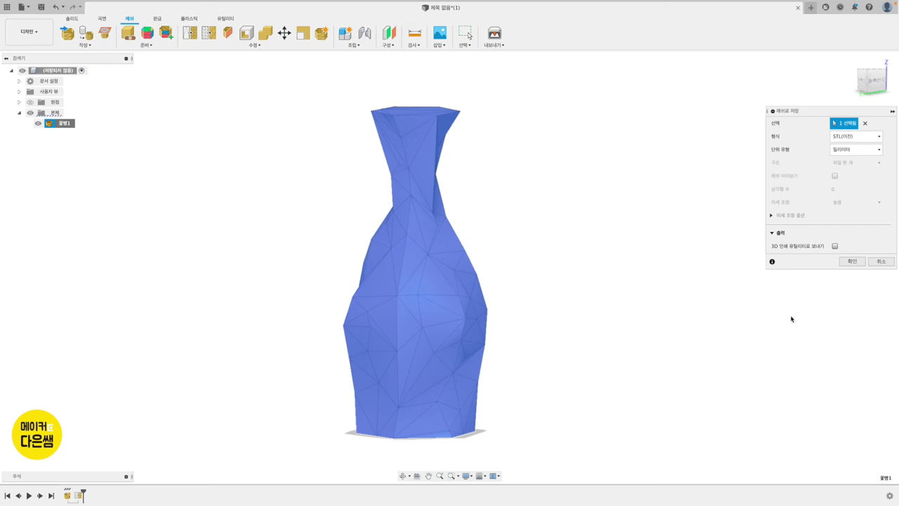
left_click(849, 265)
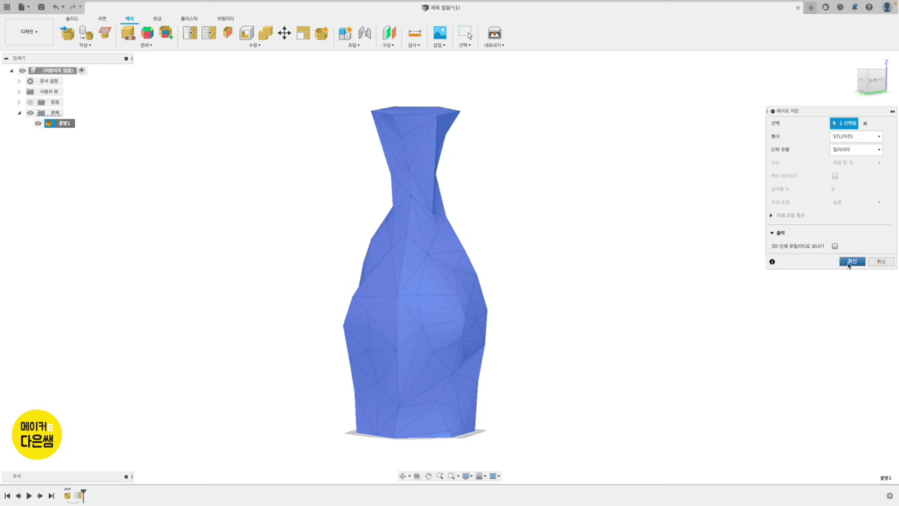